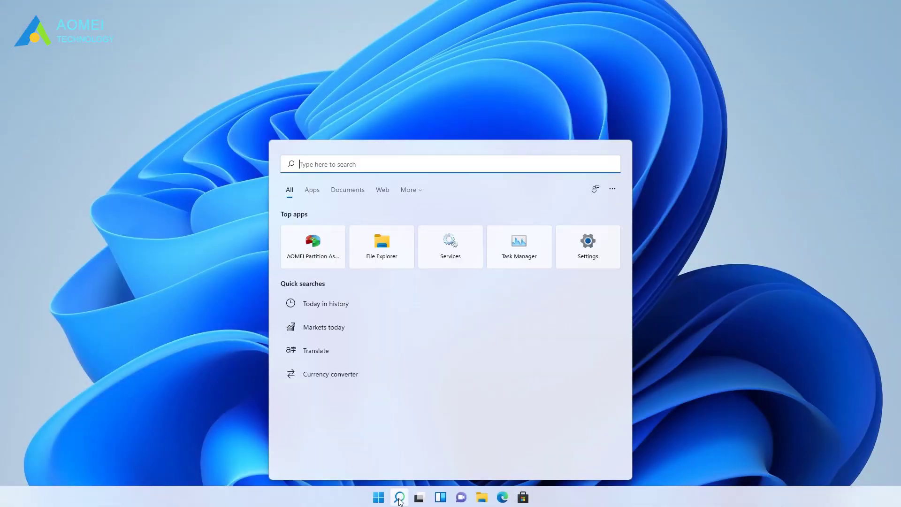
- Turn on File History in Control Panel, backing up to New Volume (E:)
text(File History)
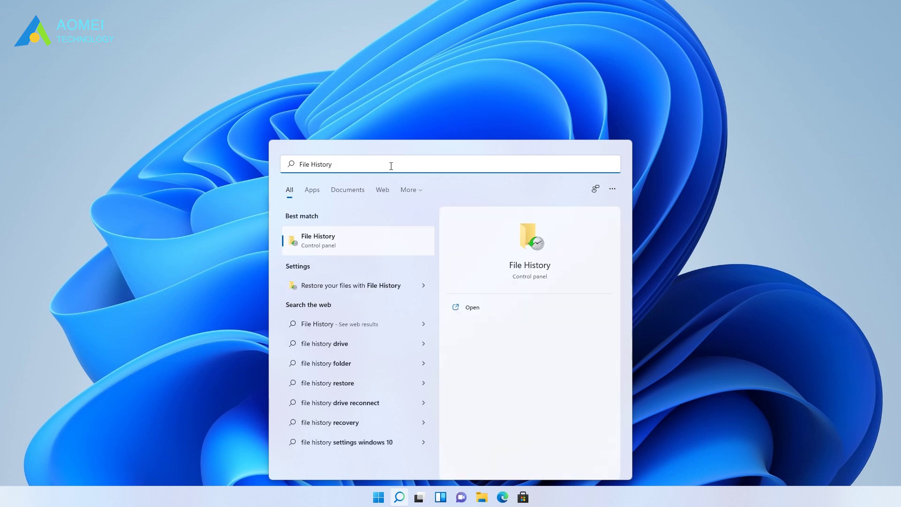
click(482, 313)
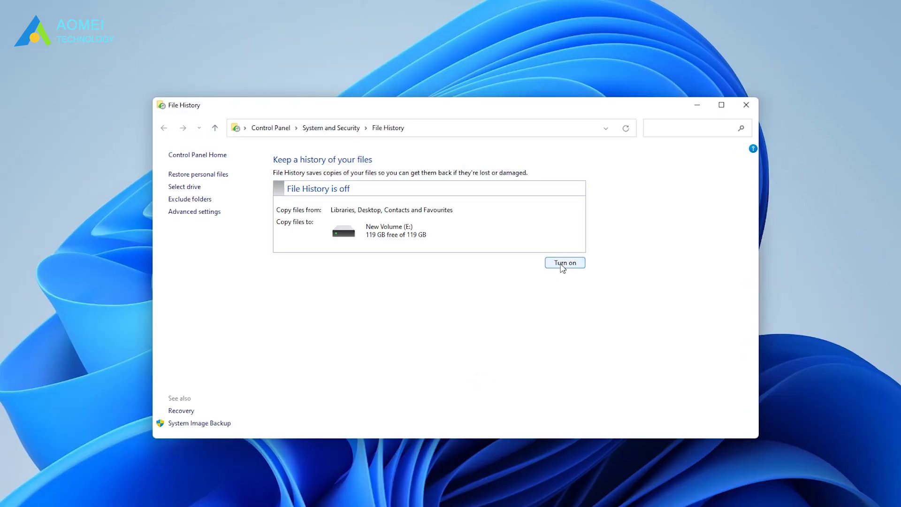
click(560, 262)
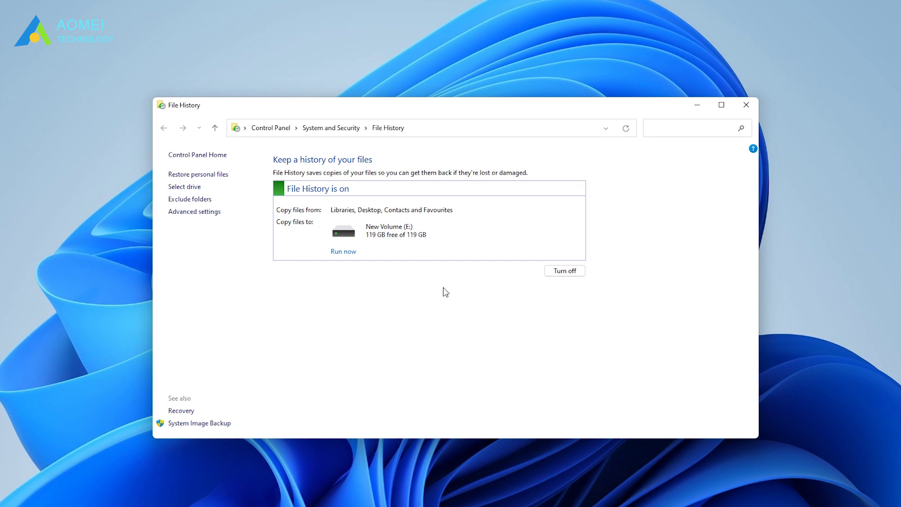
- Review the Exclude folders page without adding any folder, then return to File History
click(200, 202)
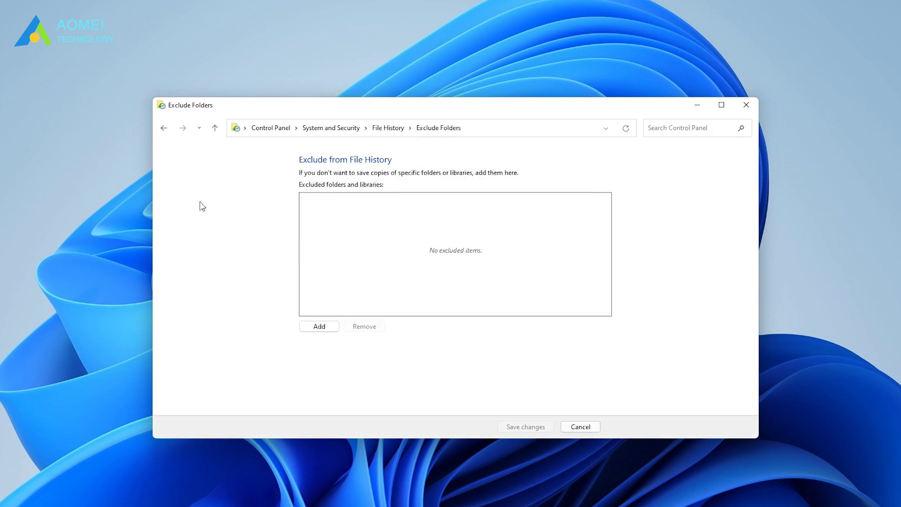
click(309, 326)
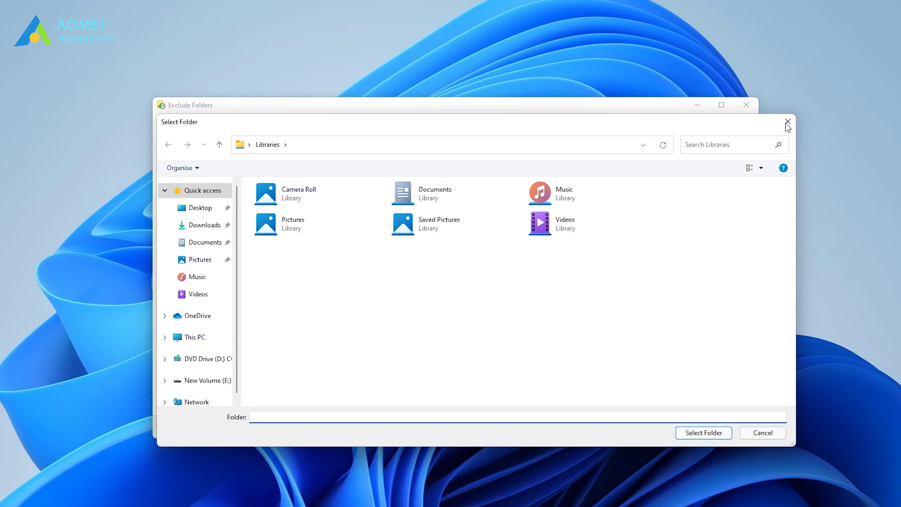
click(787, 122)
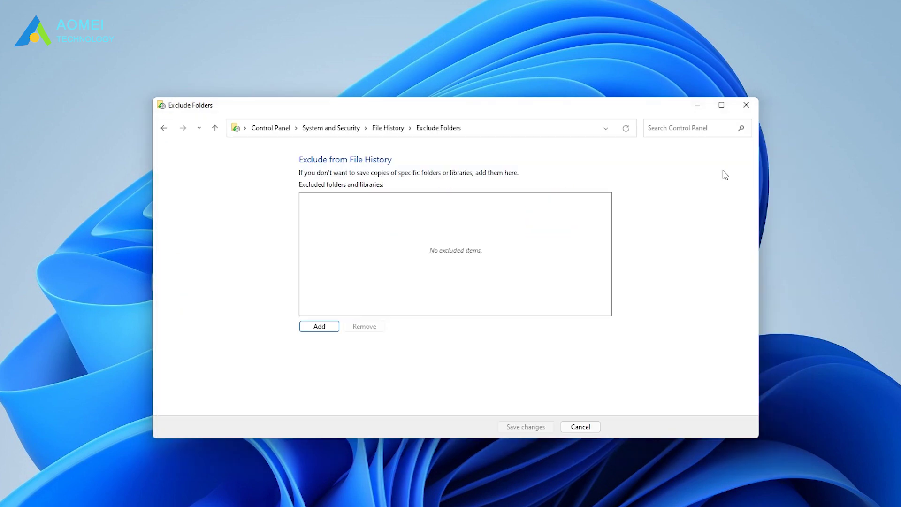
click(165, 130)
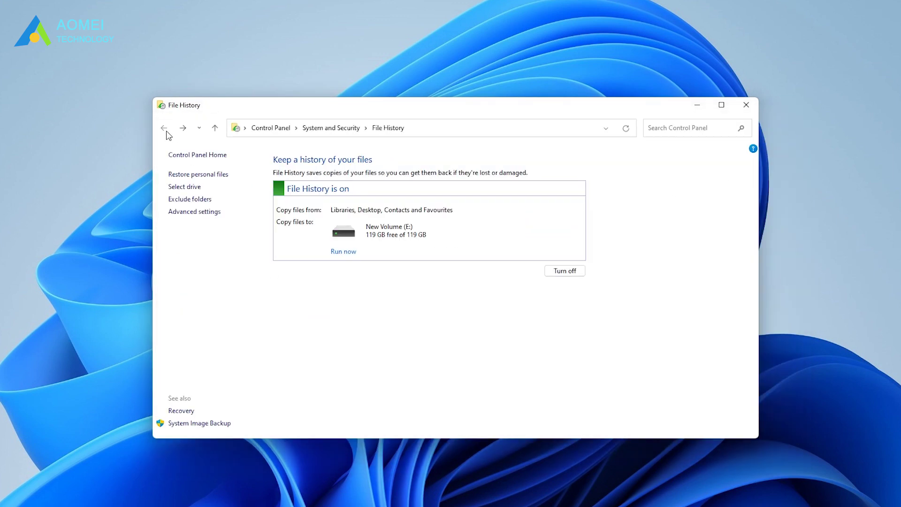
- Check Advanced settings, leaving frequency at Every hour and retention at Forever
click(200, 213)
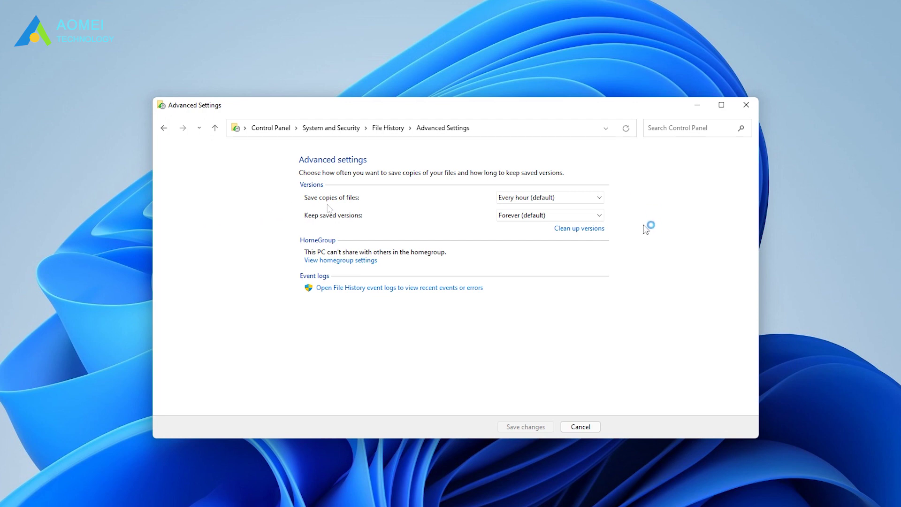
click(599, 199)
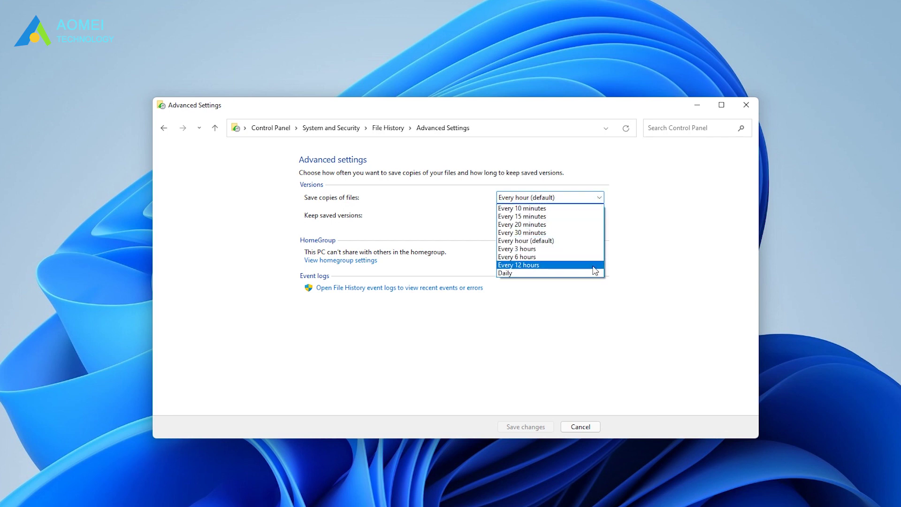
click(628, 306)
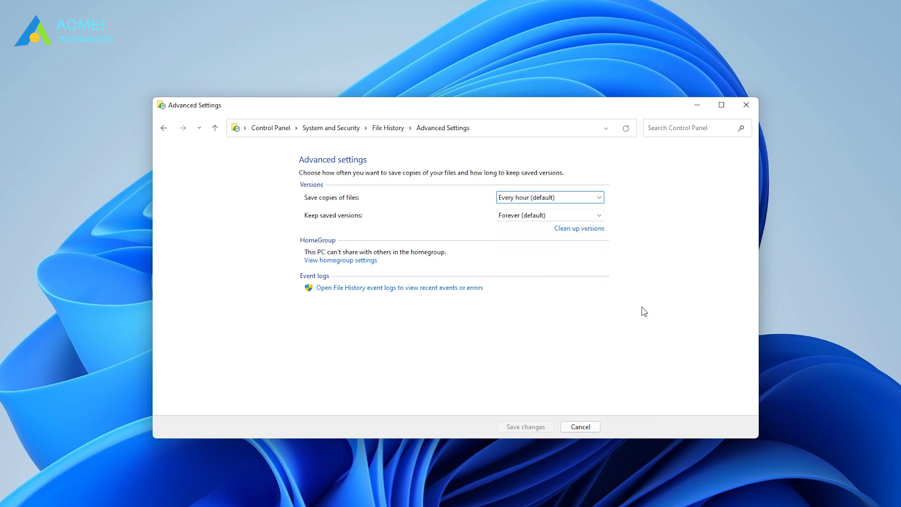
click(599, 214)
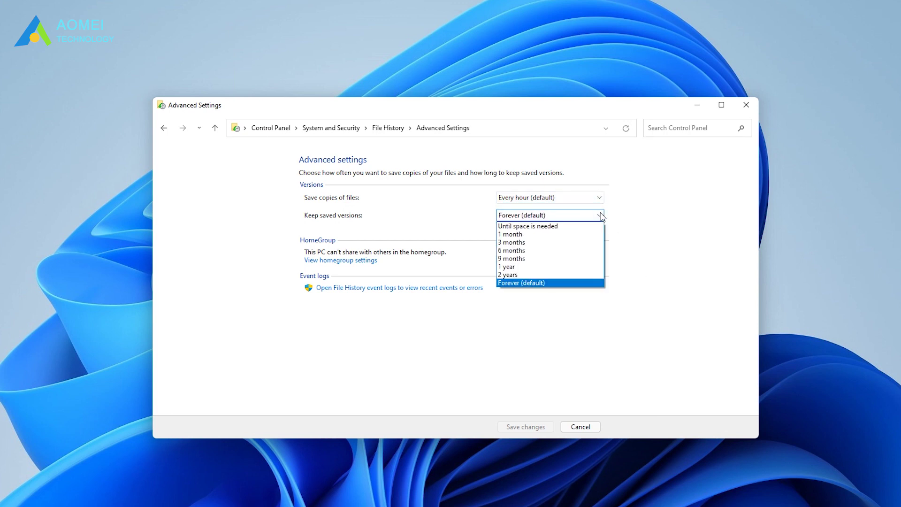
click(622, 309)
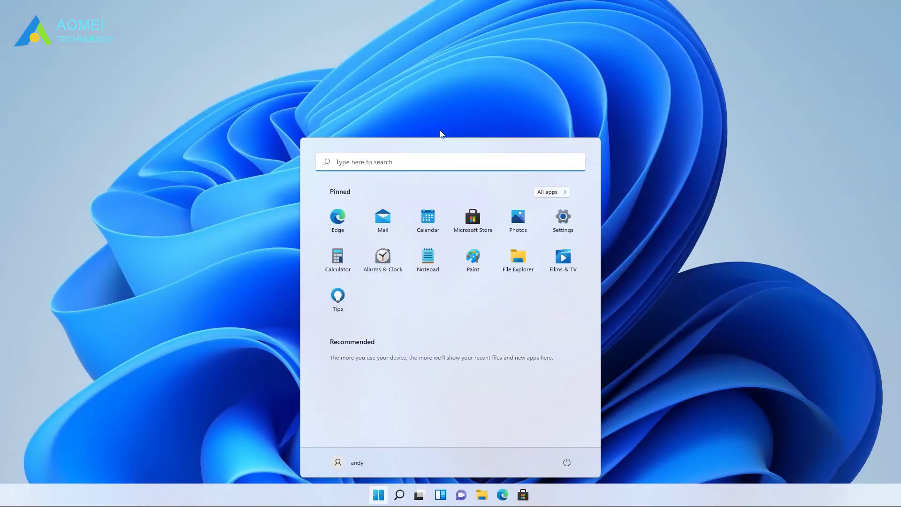
- Open Local Group Policy Editor to Computer Configuration > Administrative Templates > Windows Components > File History
click(418, 161)
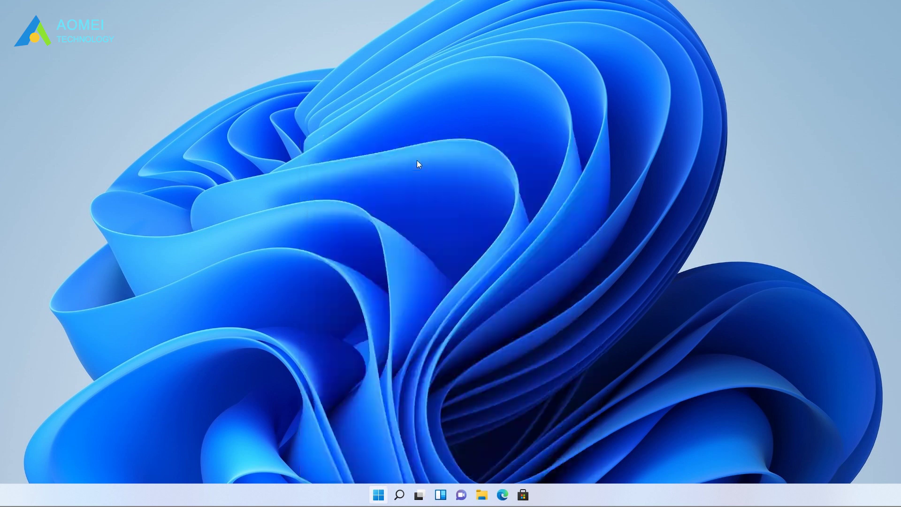
text(Edit group policy)
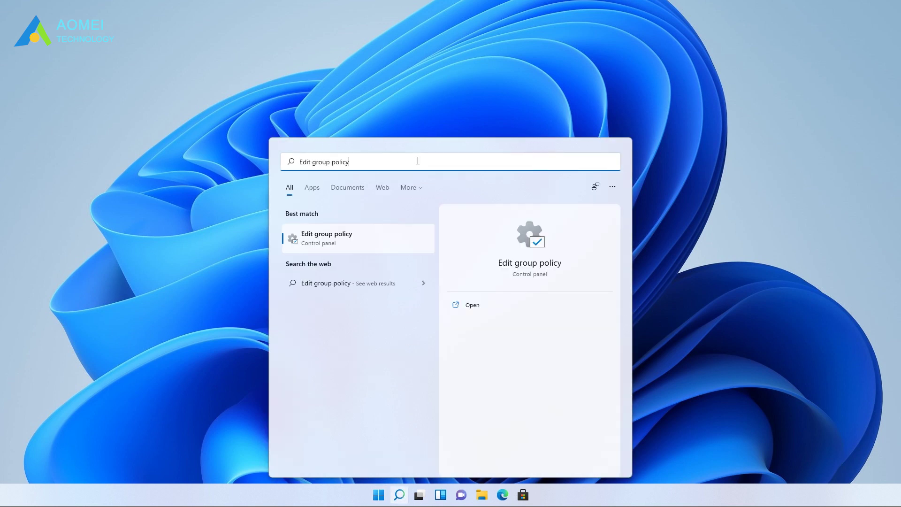
click(479, 313)
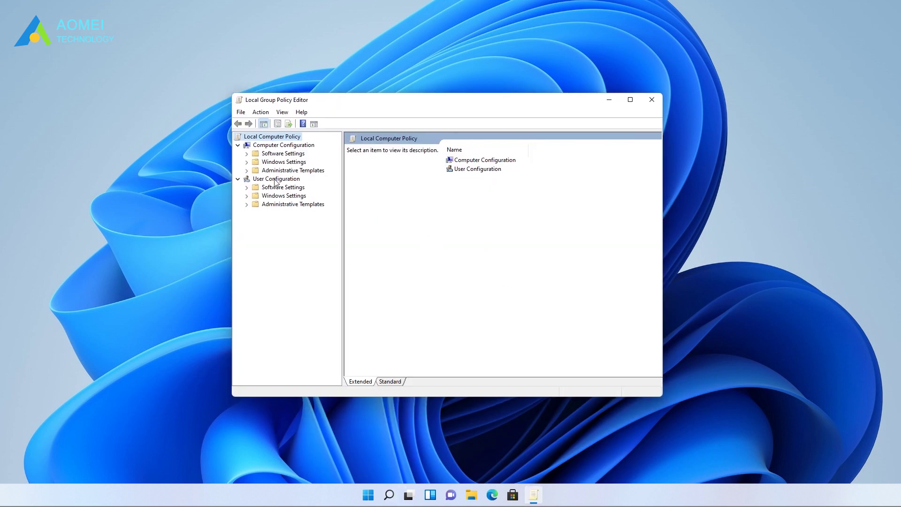
click(247, 171)
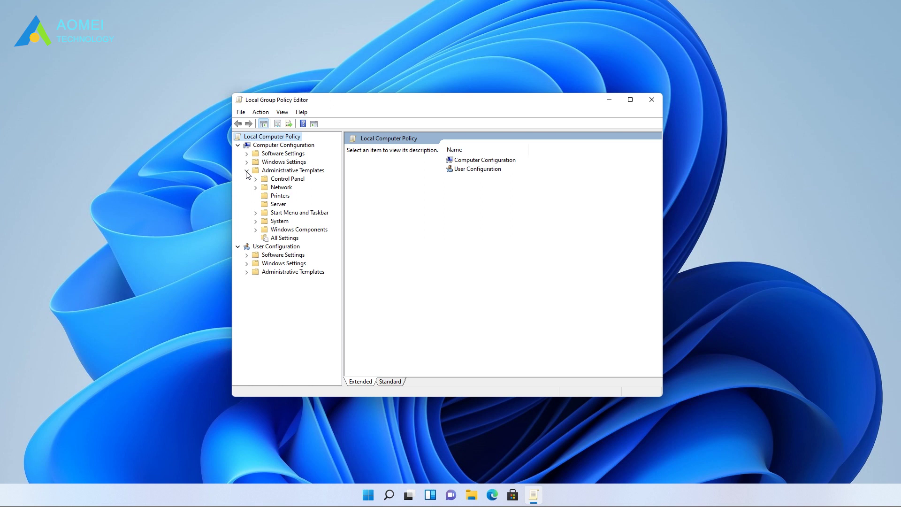
click(257, 230)
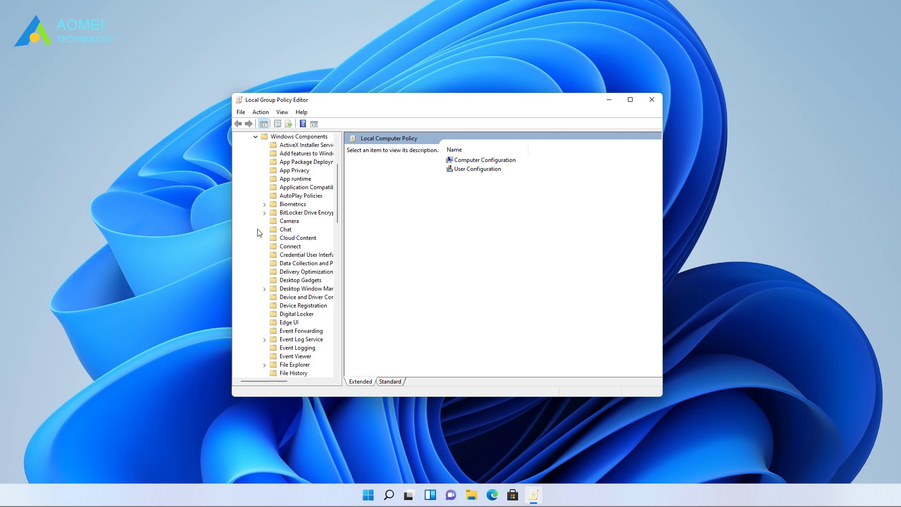
scroll(323, 276, down, 2)
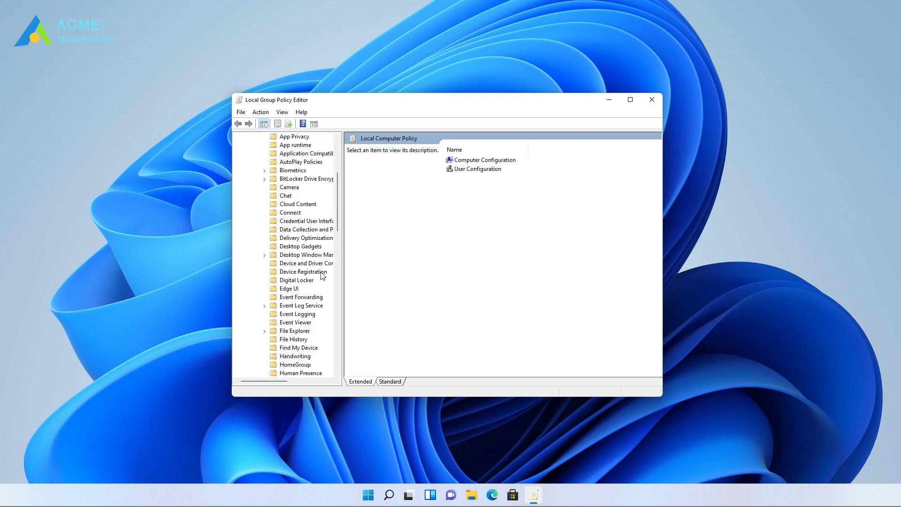
scroll(322, 275, down, 2)
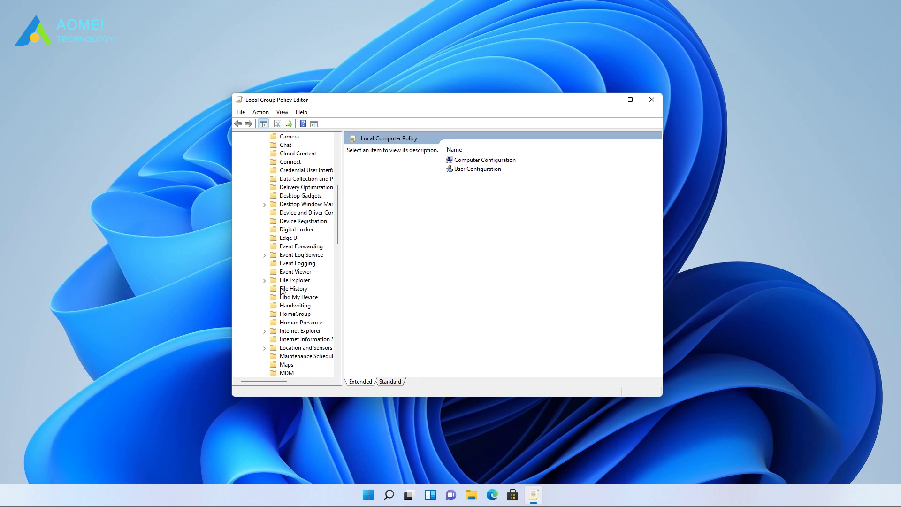
click(284, 288)
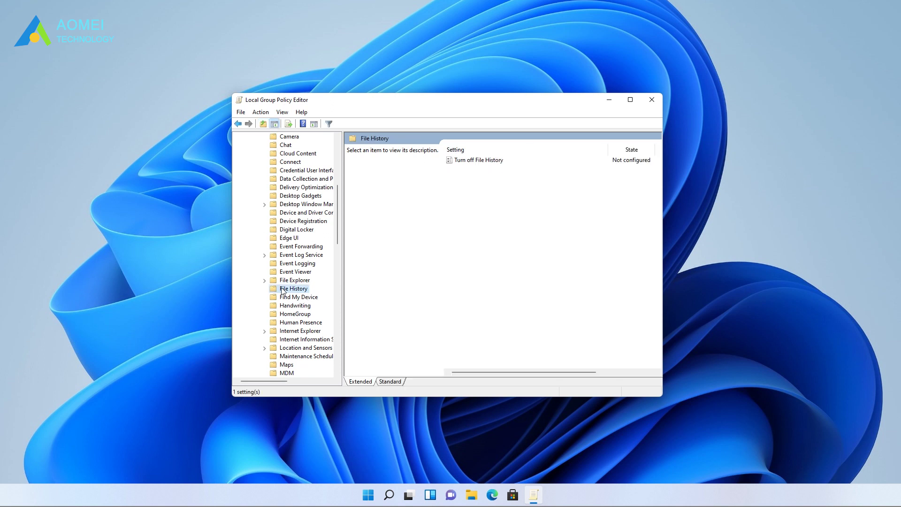
- Set the Turn off File History policy to Disabled and apply it
click(462, 163)
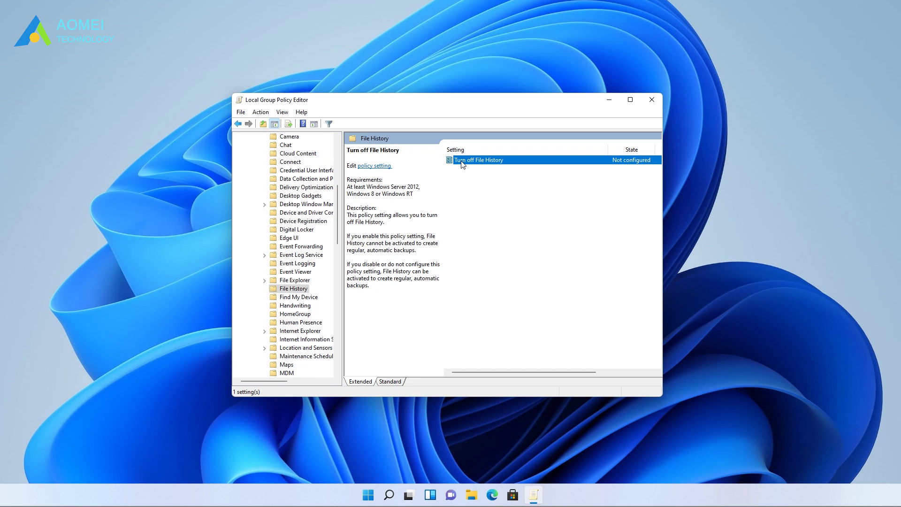
double_click(462, 161)
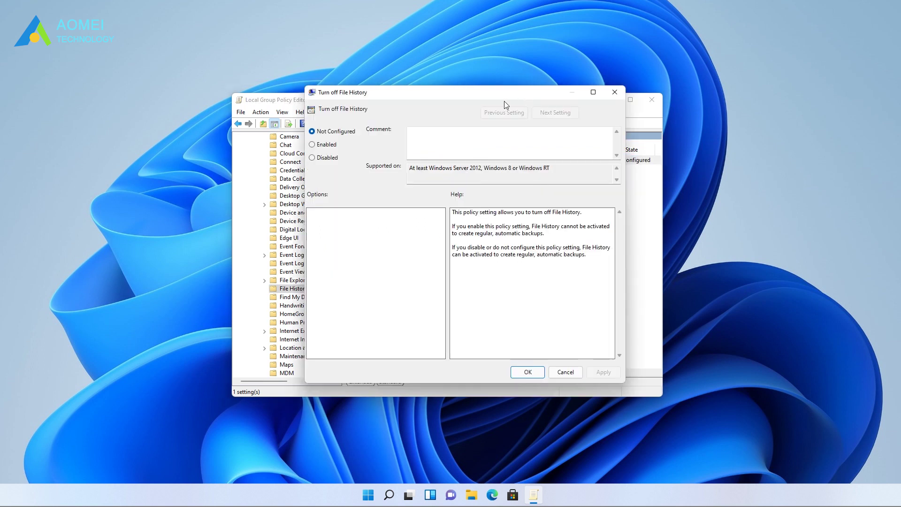
click(323, 162)
click(598, 371)
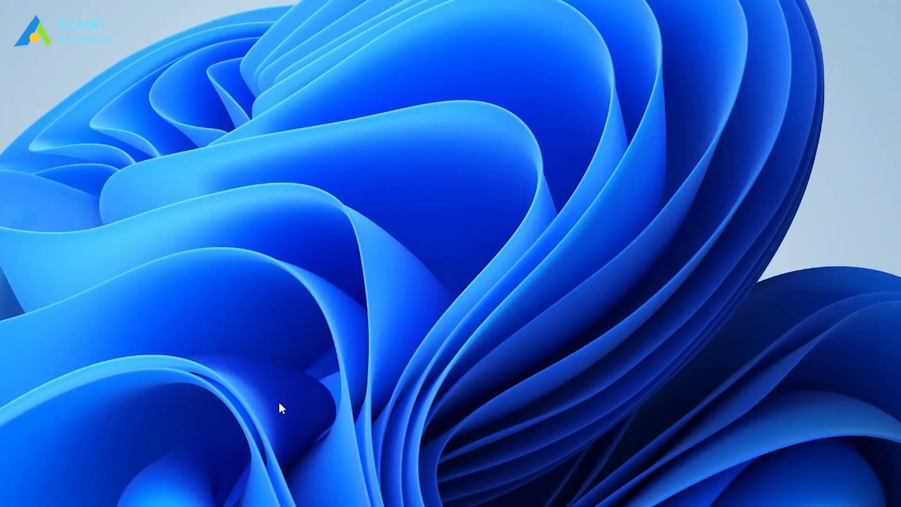
- Launch Registry Editor with regedit from the Run dialog, allowing it to make changes
key(super+r)
drag(306, 382, 480, 244)
click(426, 303)
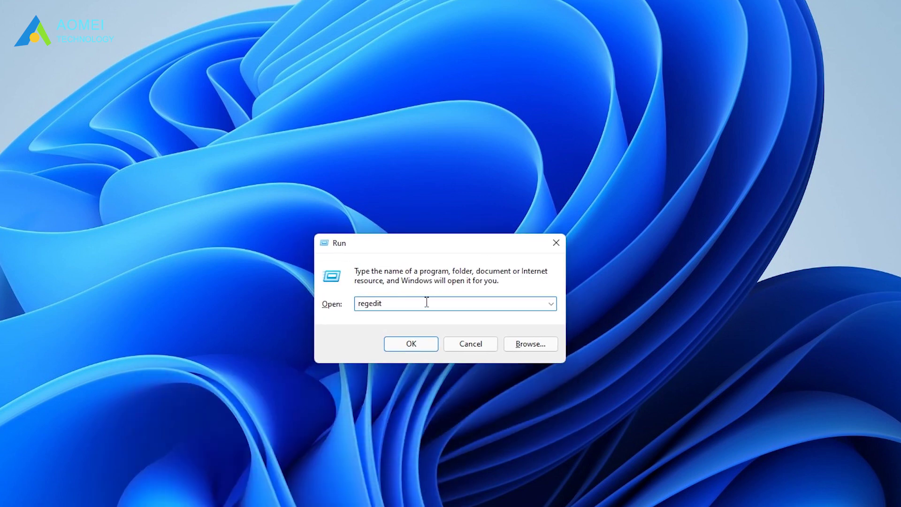
drag(385, 303, 347, 305)
click(409, 345)
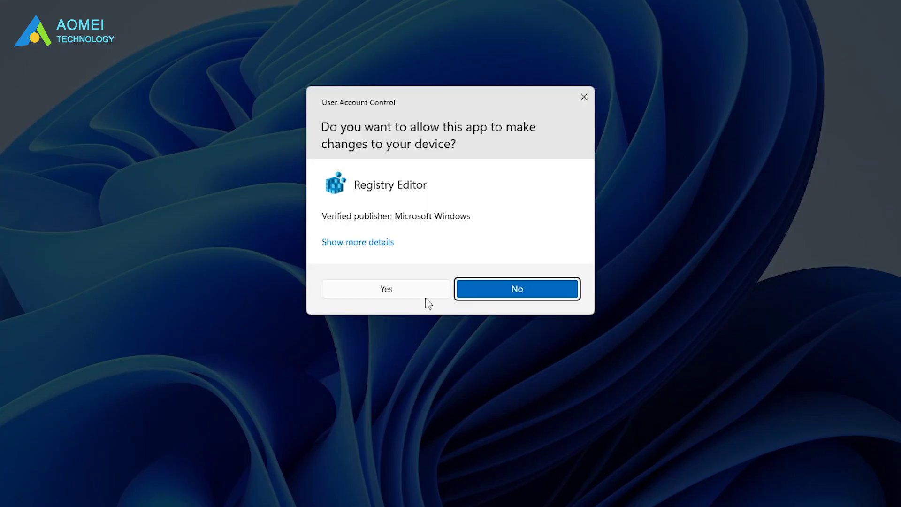
click(422, 292)
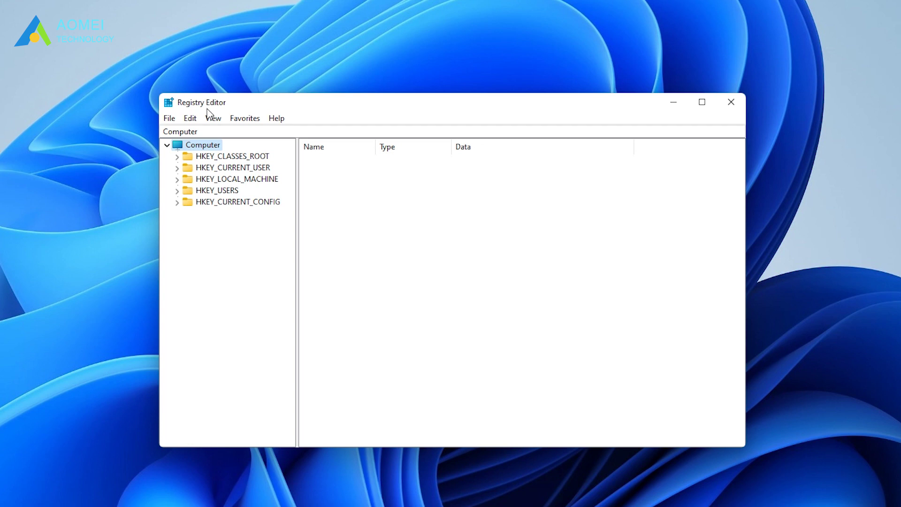
- Expand HKEY_LOCAL_MACHINE > SOFTWARE > Policies > Microsoft in the registry tree
click(178, 179)
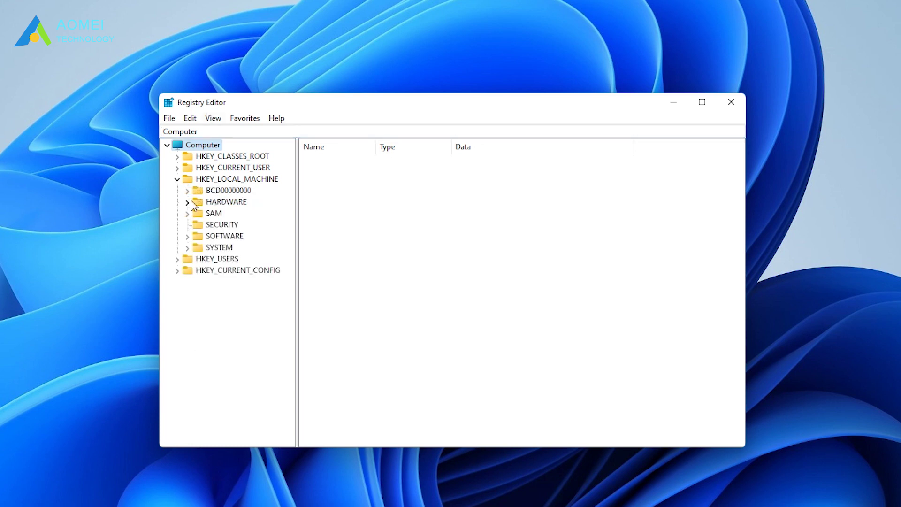
click(187, 236)
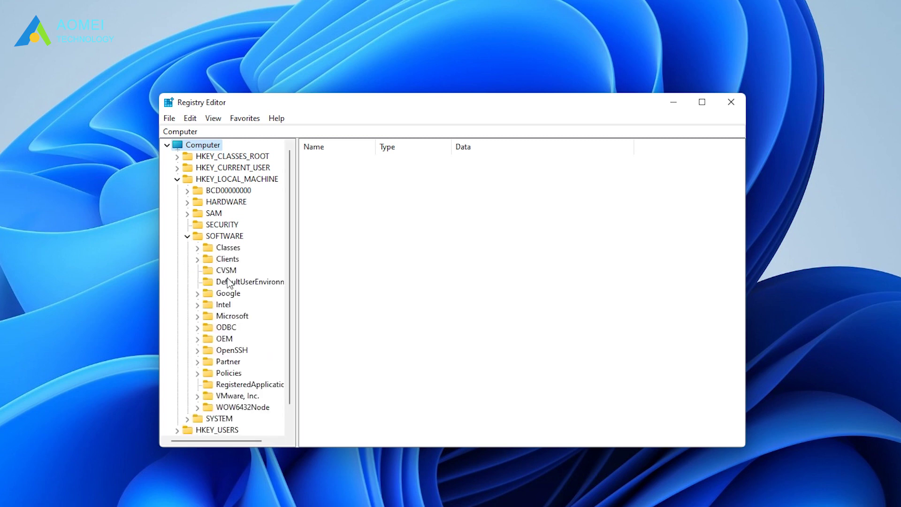
click(198, 350)
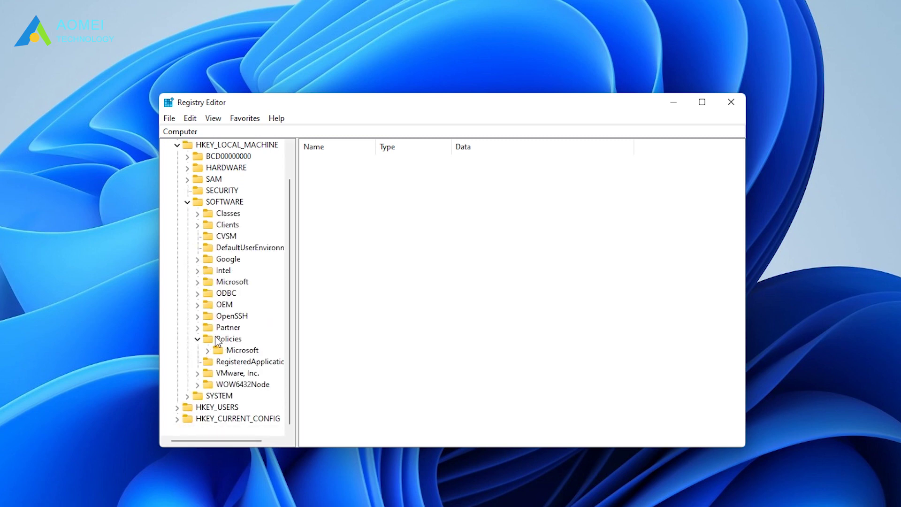
click(207, 350)
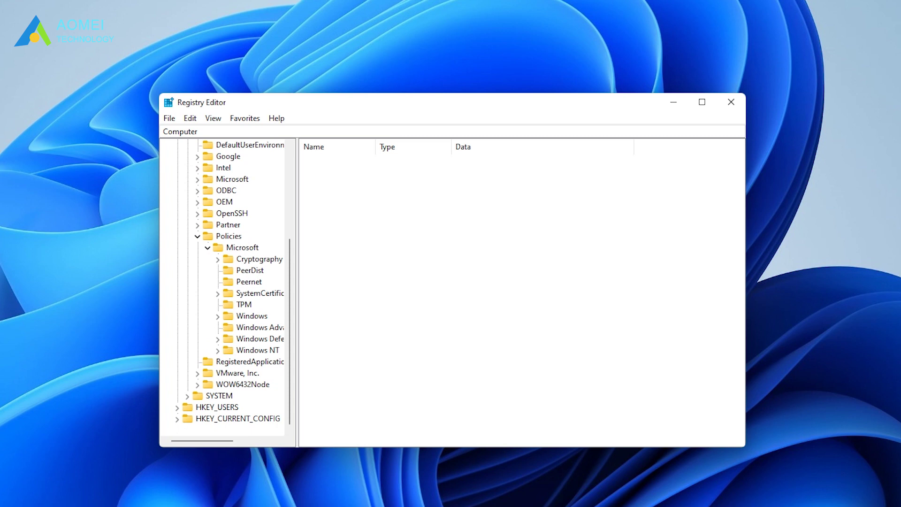
- Create a new subkey under Policies\Microsoft\Windows
right_click(262, 317)
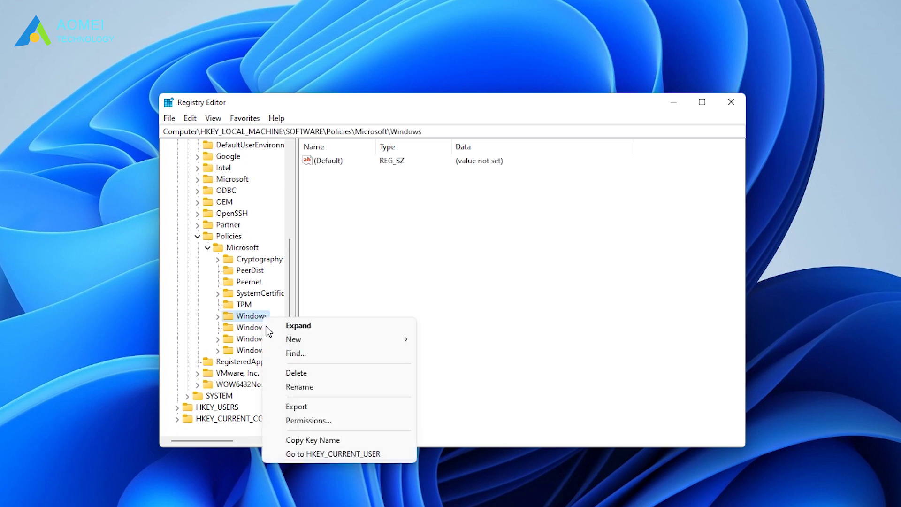
mouse_move(287, 340)
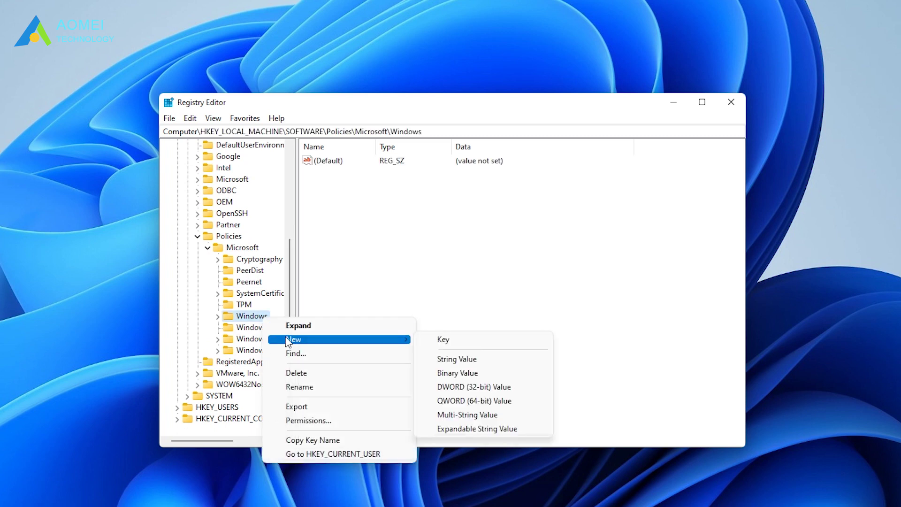
click(443, 340)
- Add a DWORD (32-bit) value named Disabled to the new key
right_click(422, 206)
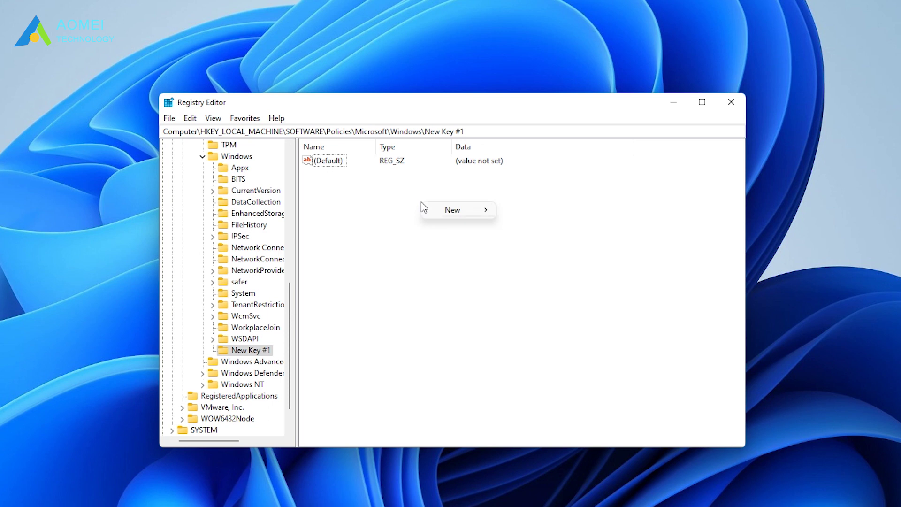
mouse_move(482, 216)
click(537, 258)
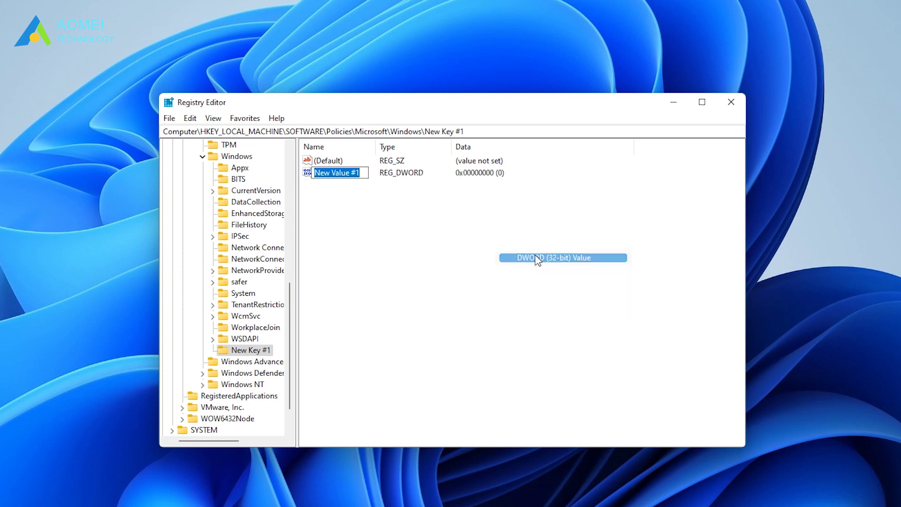
text(Disabled)
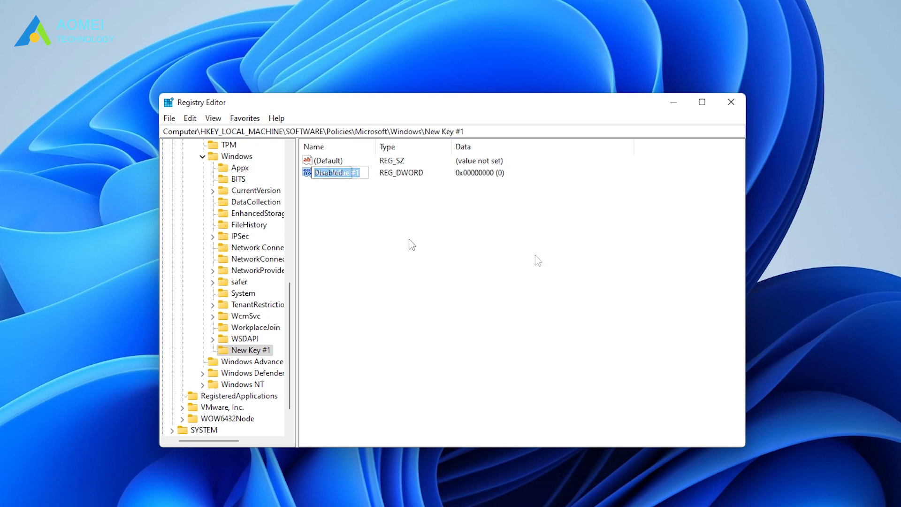
key(Return)
- Change the Disabled value's data from 0 to 1
right_click(336, 175)
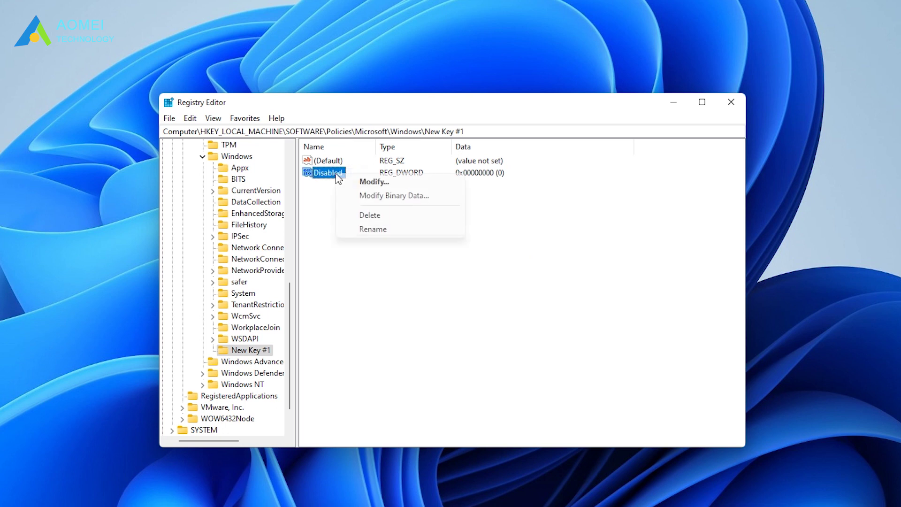
click(371, 182)
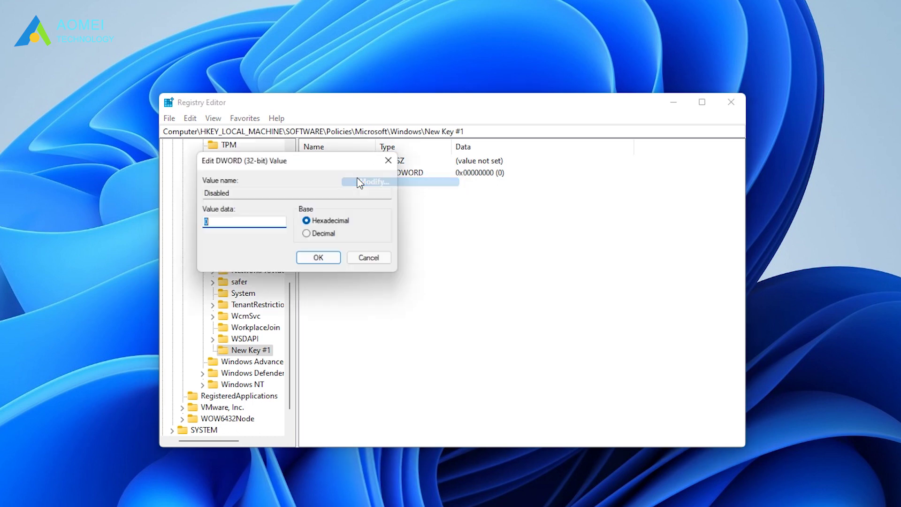
click(275, 223)
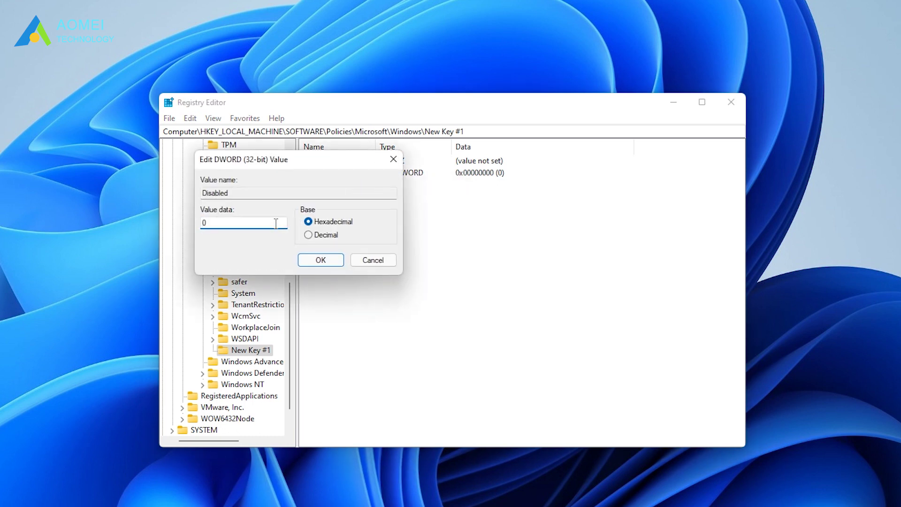
double_click(224, 222)
text(1)
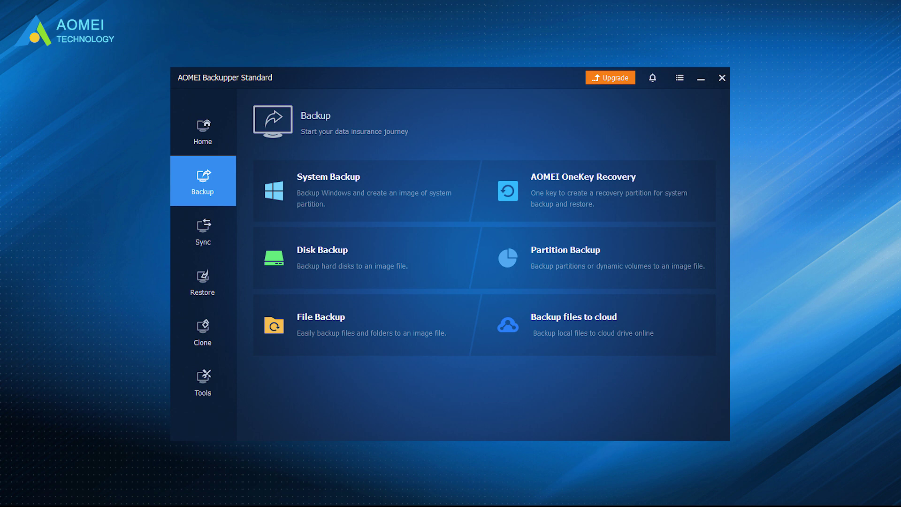
- Enable a Daily backup schedule for the File Backup and view the Backup Scheme's method options
click(318, 313)
click(566, 248)
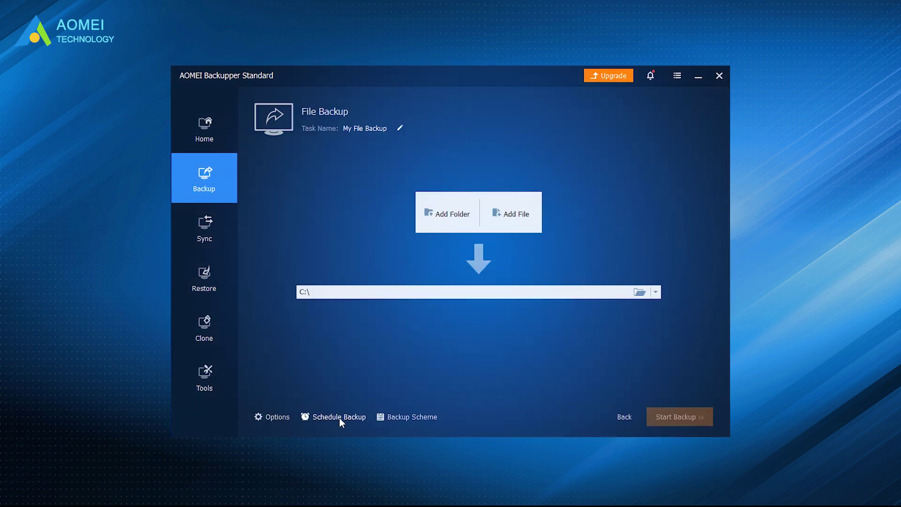
click(360, 417)
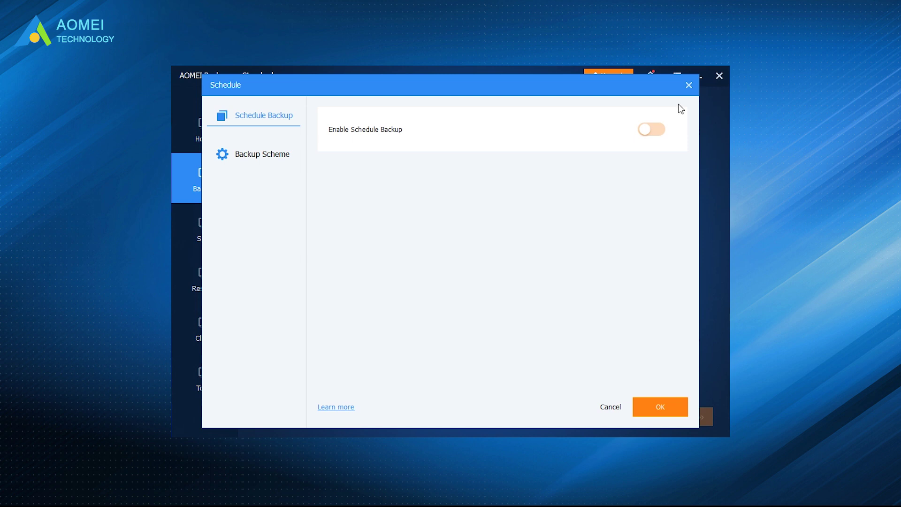
click(650, 130)
click(426, 158)
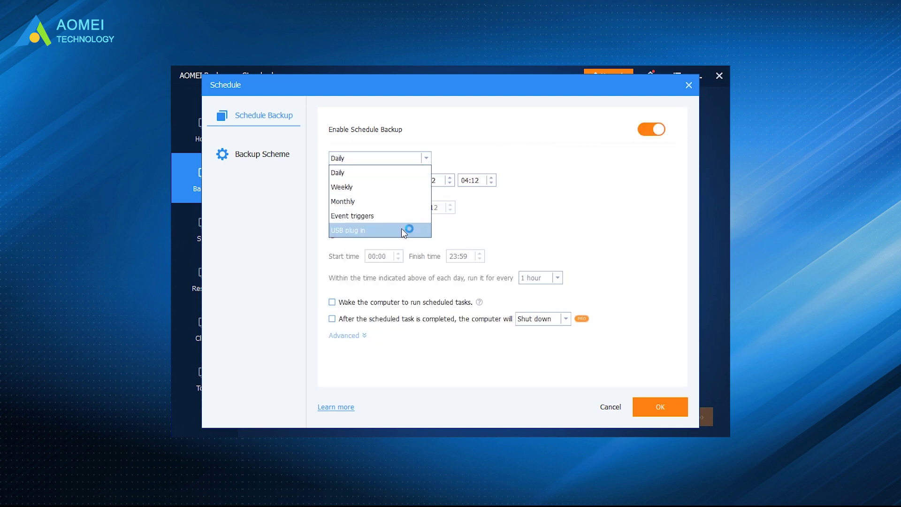
click(567, 220)
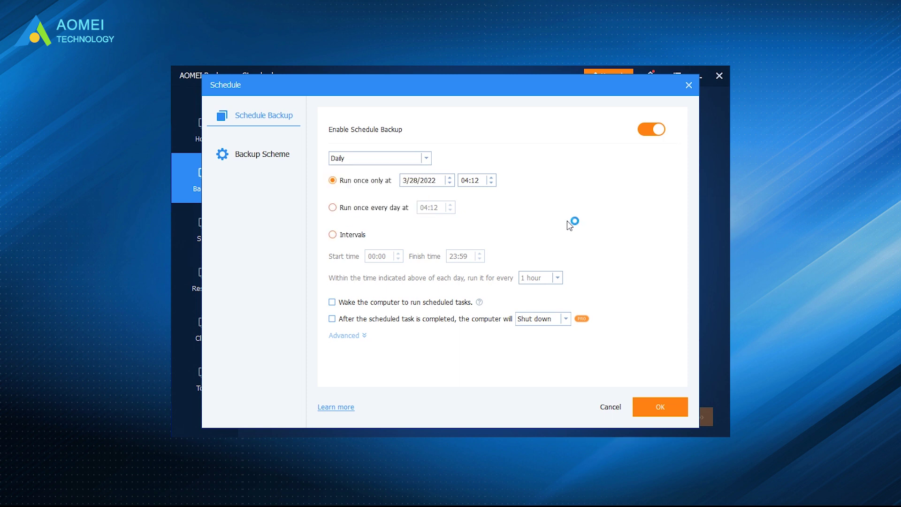
click(265, 159)
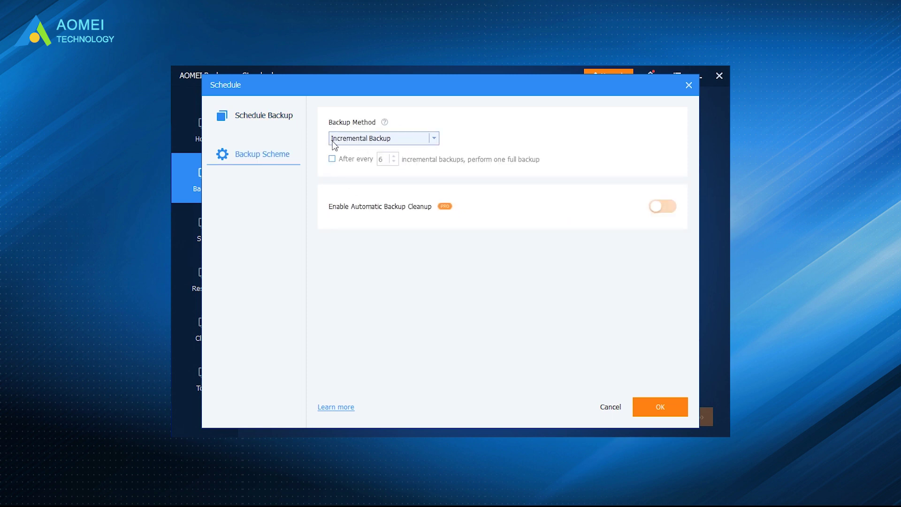
click(407, 144)
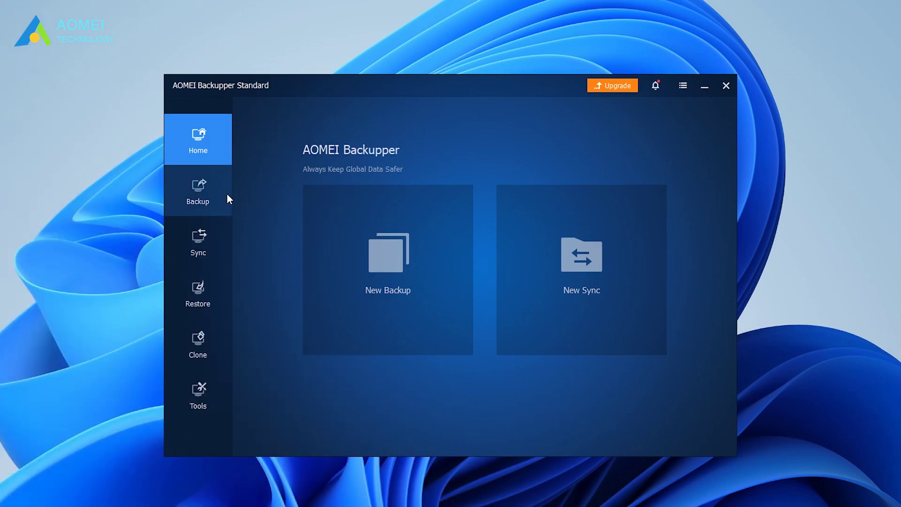
- Start a File Backup with the C:\Windows folder as its source
click(224, 193)
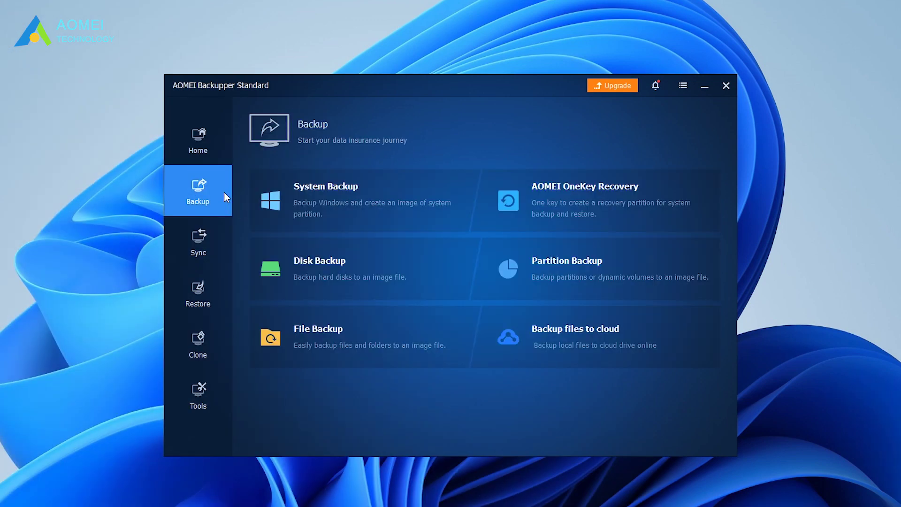
click(257, 318)
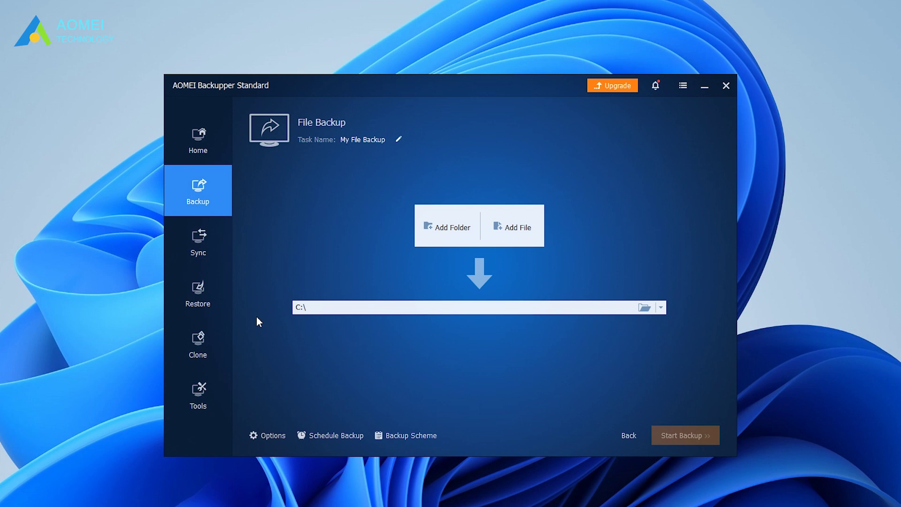
click(447, 231)
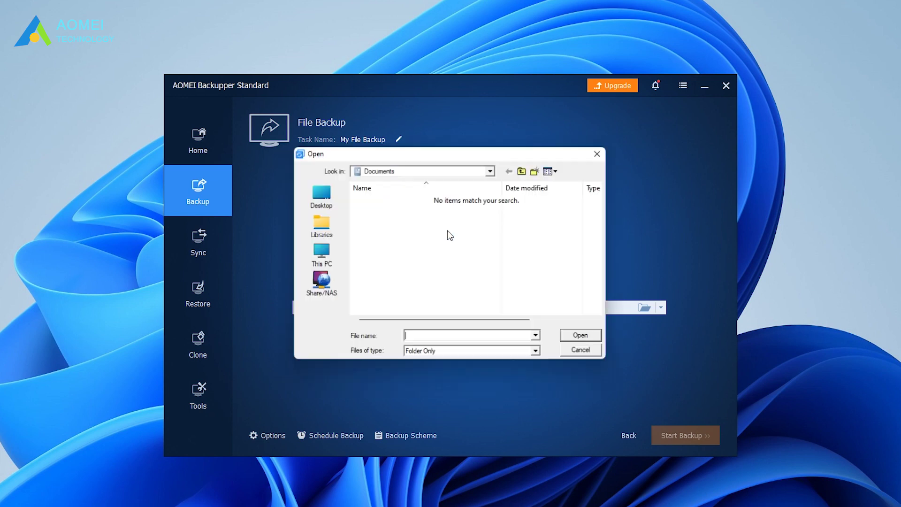
click(575, 337)
- Set the backup destination to the local path E:\ on New Volume (E:)
click(660, 306)
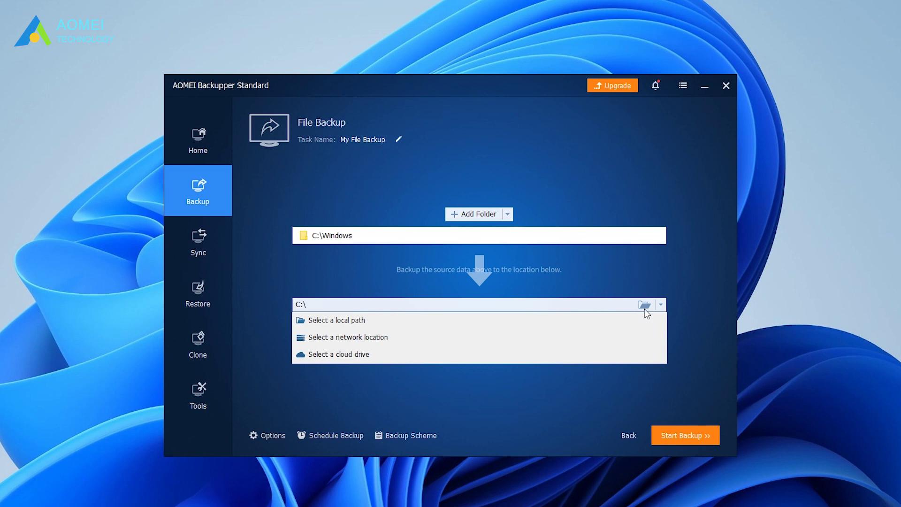
click(545, 319)
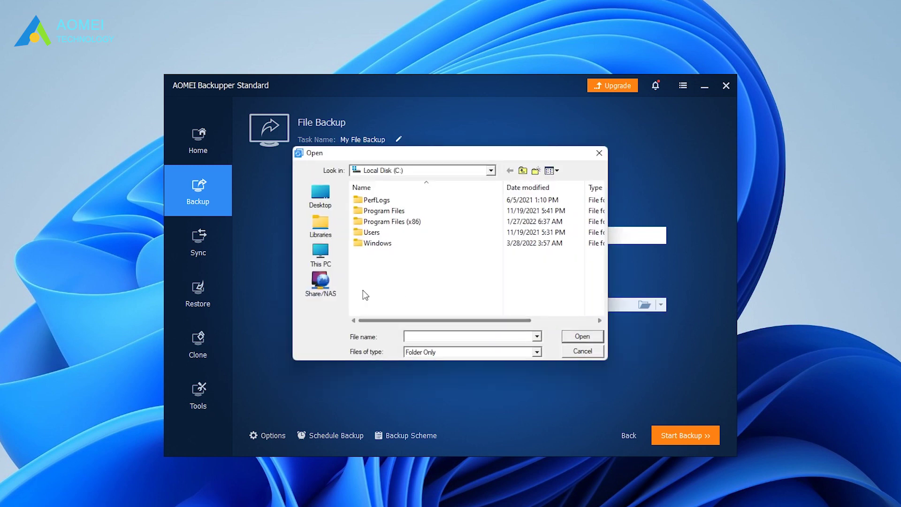
click(335, 248)
scroll(538, 299, down, 2)
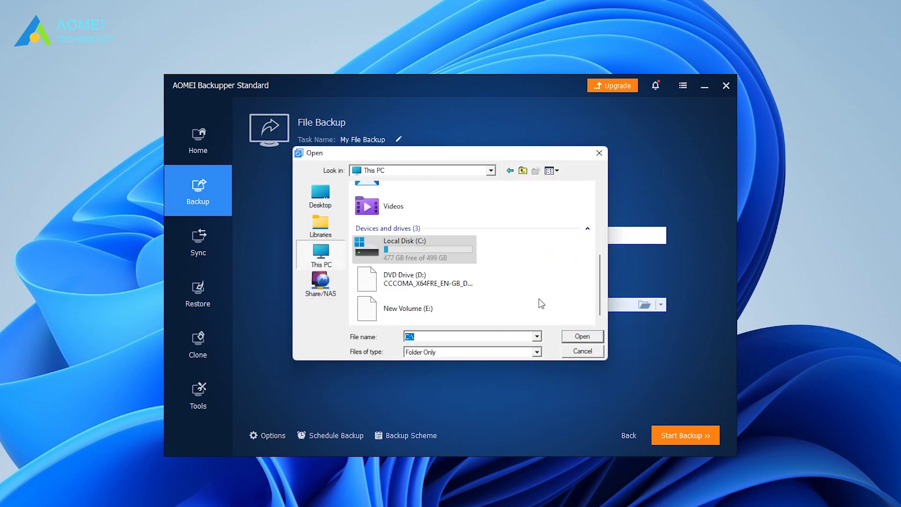
double_click(466, 307)
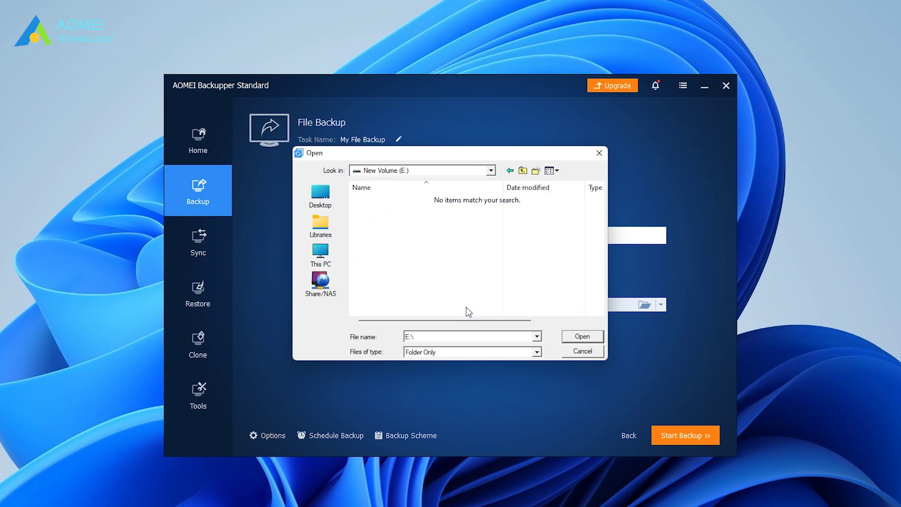
click(576, 336)
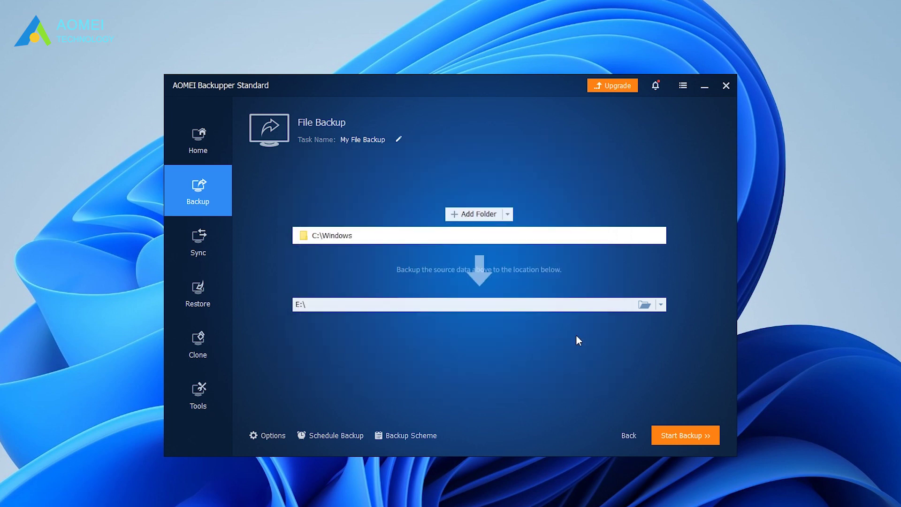